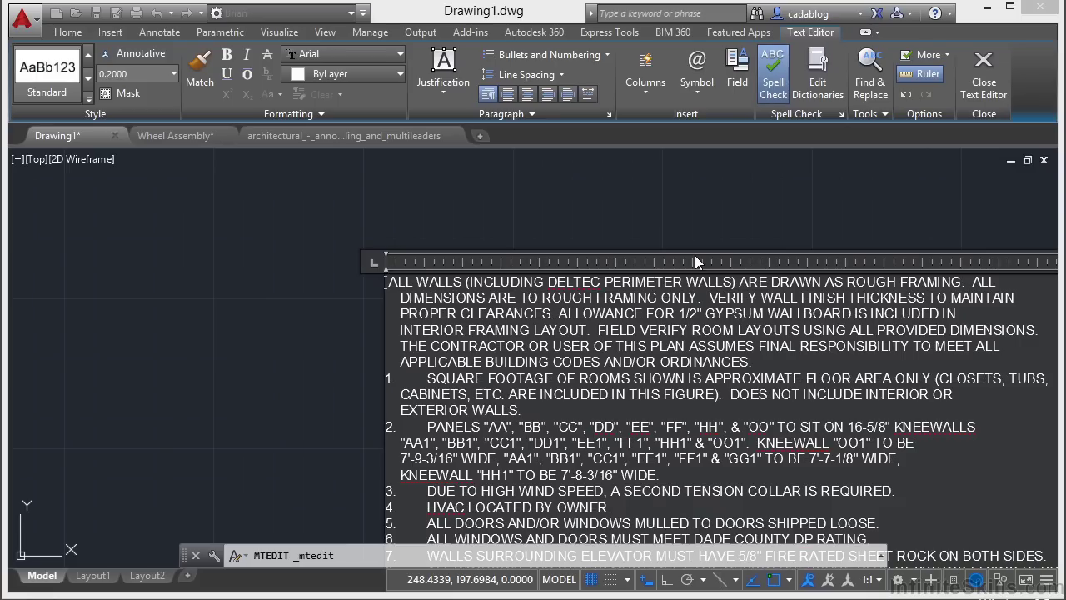
# - Apply Numbered list formatting to every construction-note paragraph and close the text editor
pyautogui.click(546, 55)
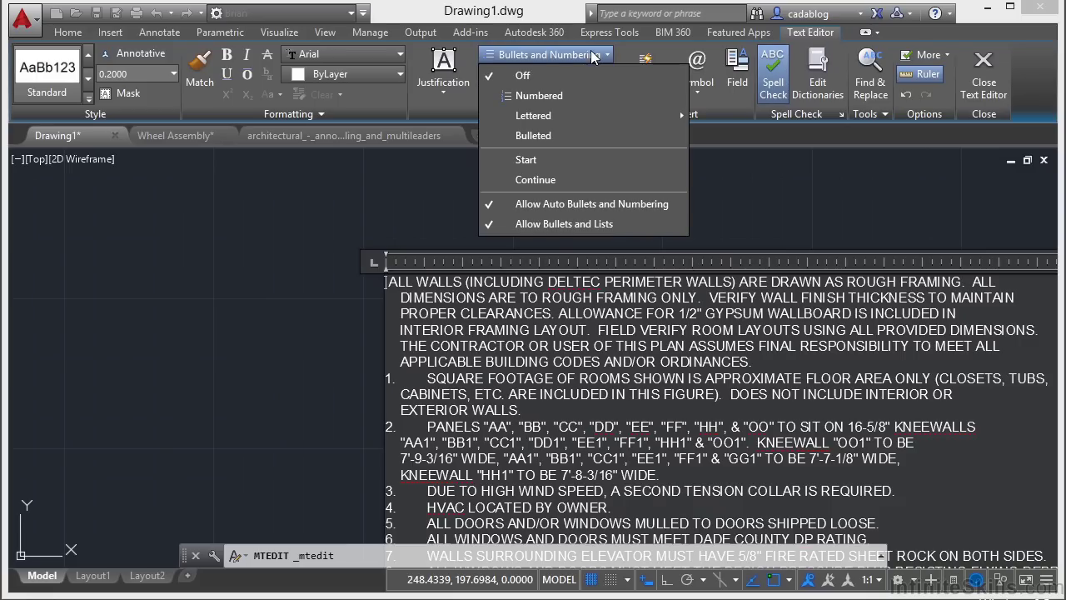
pyautogui.click(540, 96)
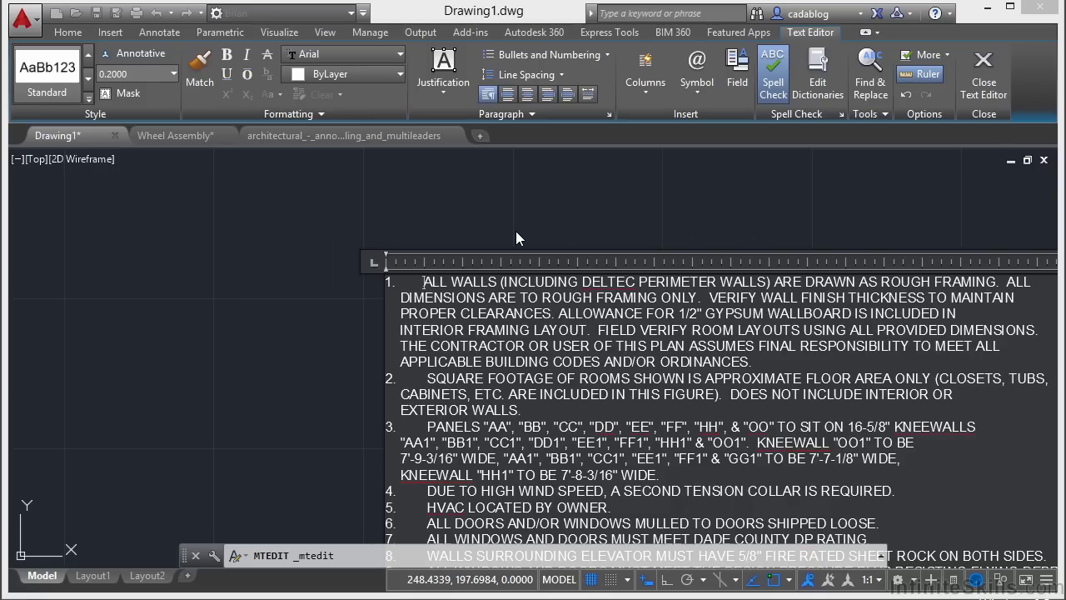
pyautogui.click(516, 233)
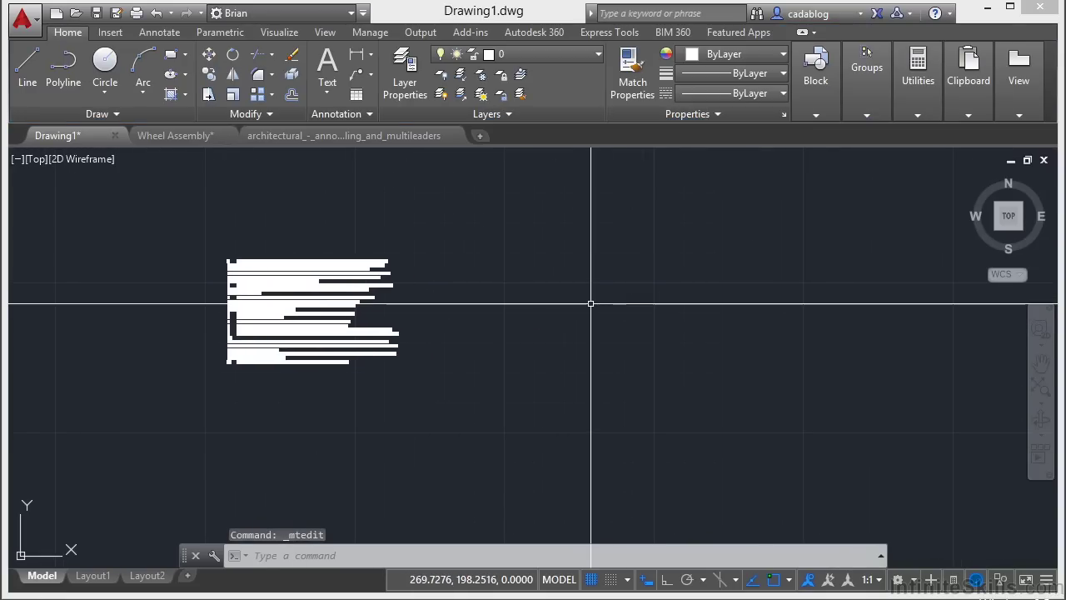
# - Start a new MText box to the right of the wall notes
pyautogui.write('mte')
pyautogui.press('Return')
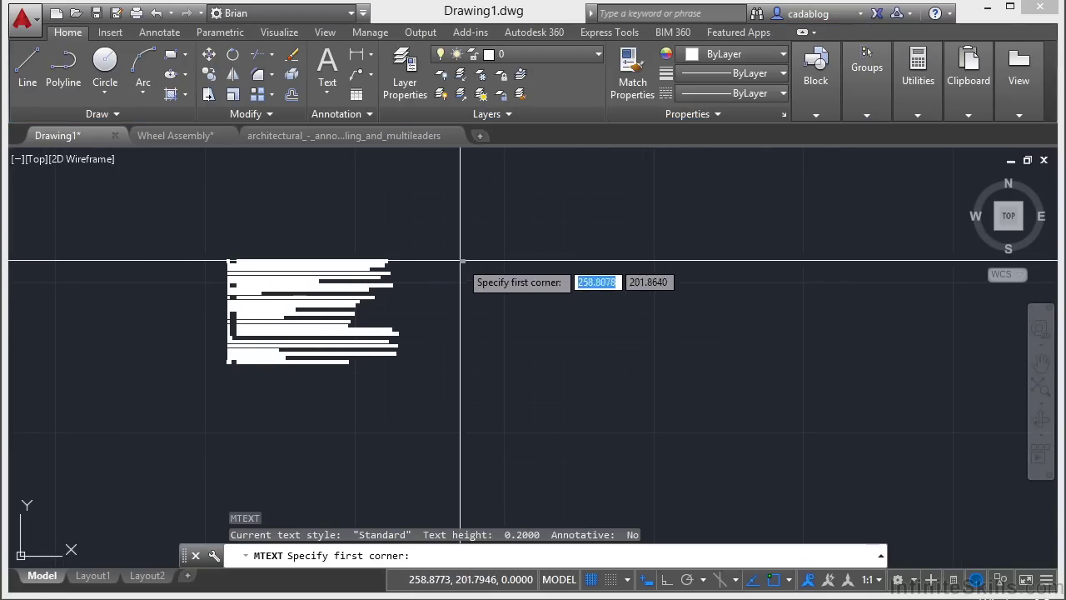
pyautogui.click(459, 259)
pyautogui.click(522, 286)
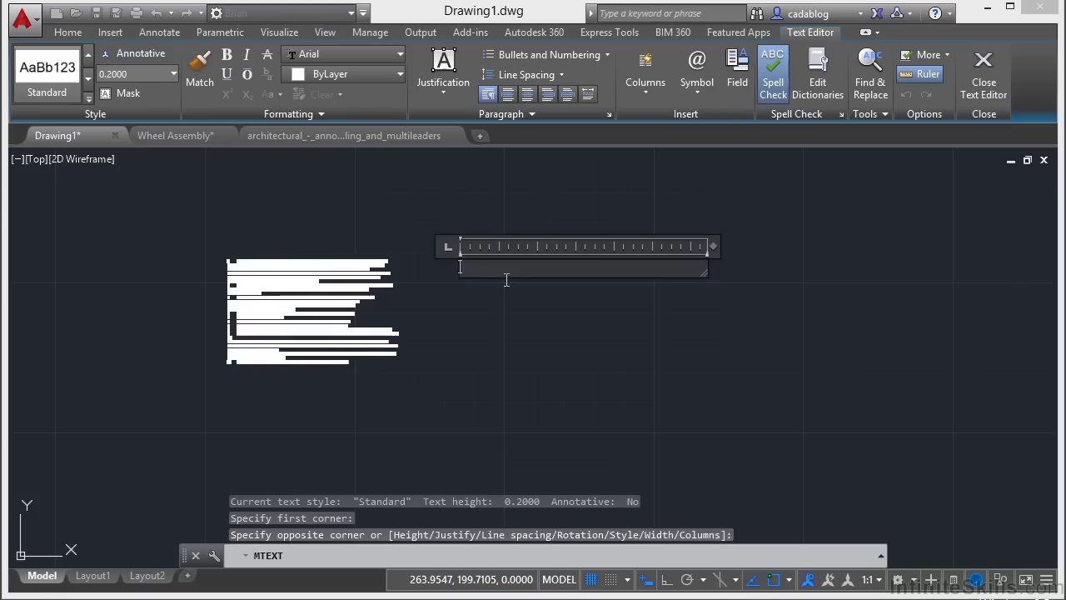
# - Enter '1.' with auto-numbering and 'this is my first note.', begin item 2, then finish editing
pyautogui.write('1')
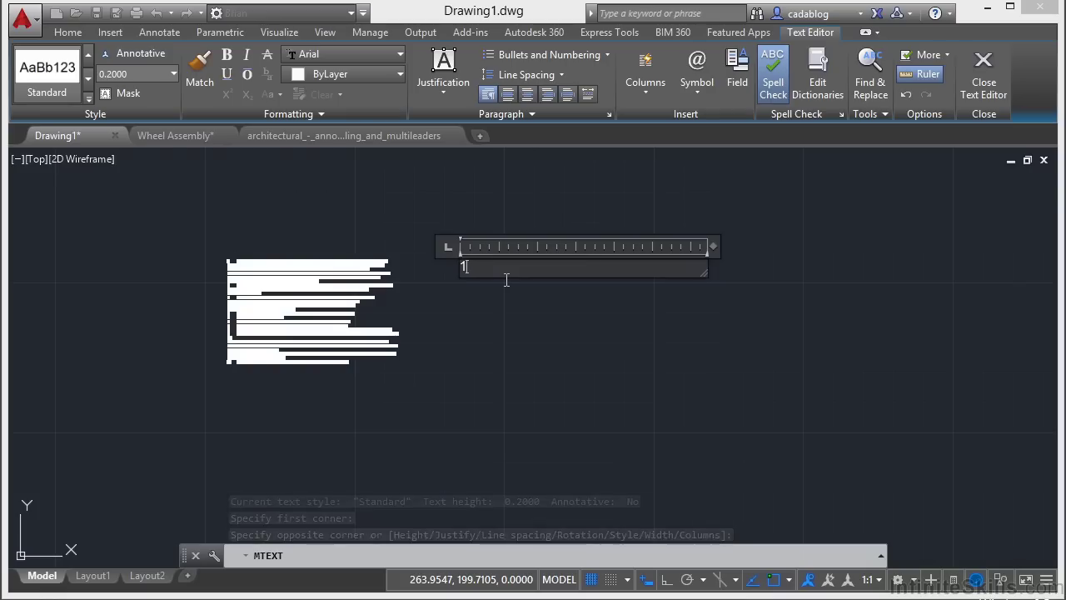
pyautogui.write('.')
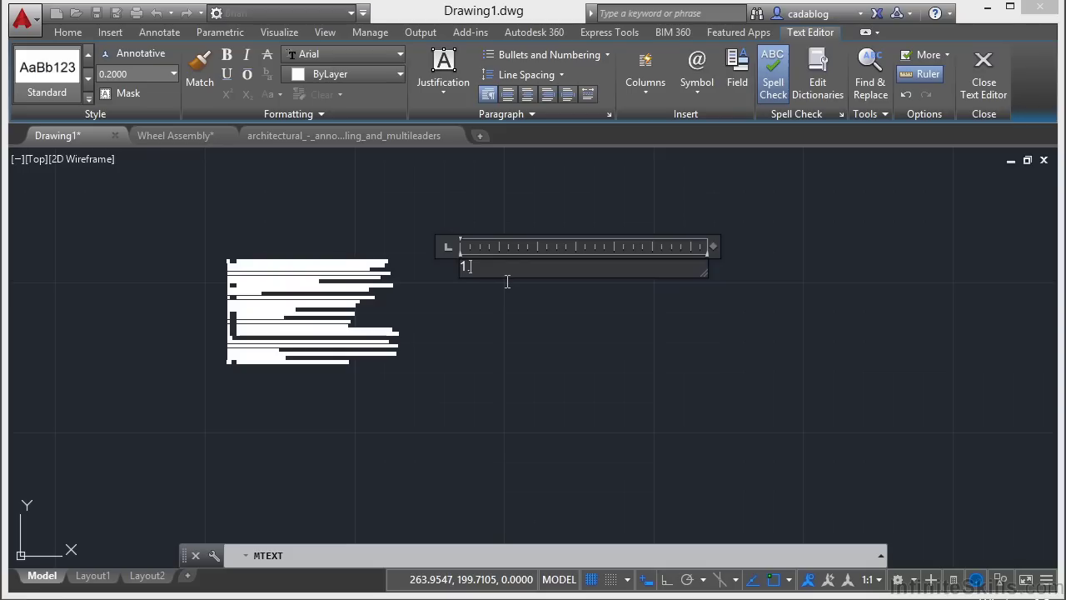
pyautogui.press('Tab')
pyautogui.write('this')
pyautogui.write(' is my first n')
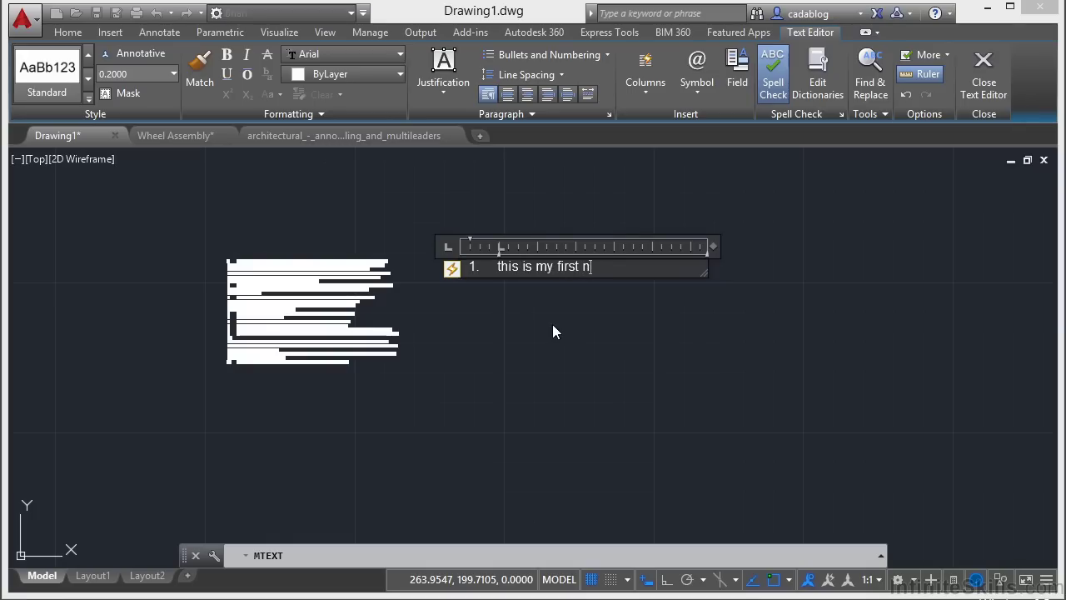
pyautogui.write('ote.')
pyautogui.press('Return')
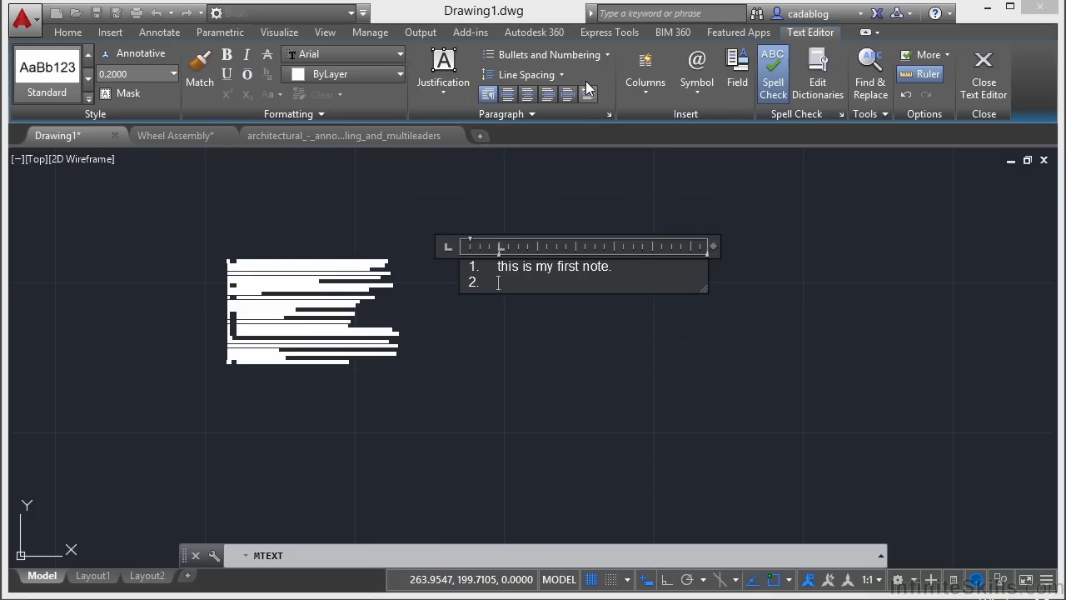
pyautogui.click(628, 335)
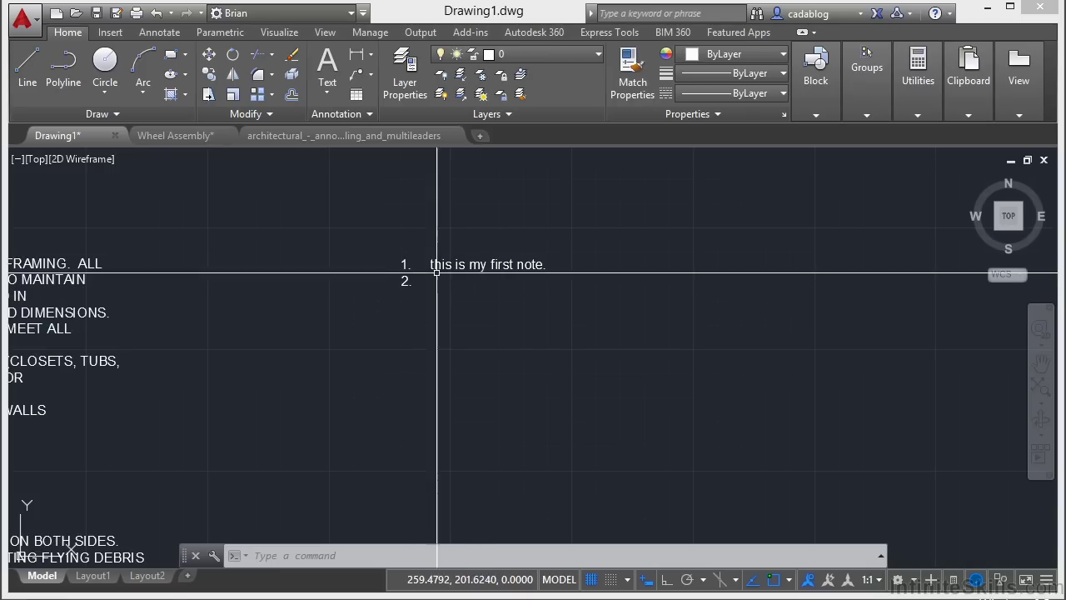
# - Reopen the new note, type 'This is my second note.' as item 2, and begin item 3
pyautogui.doubleClick(450, 265)
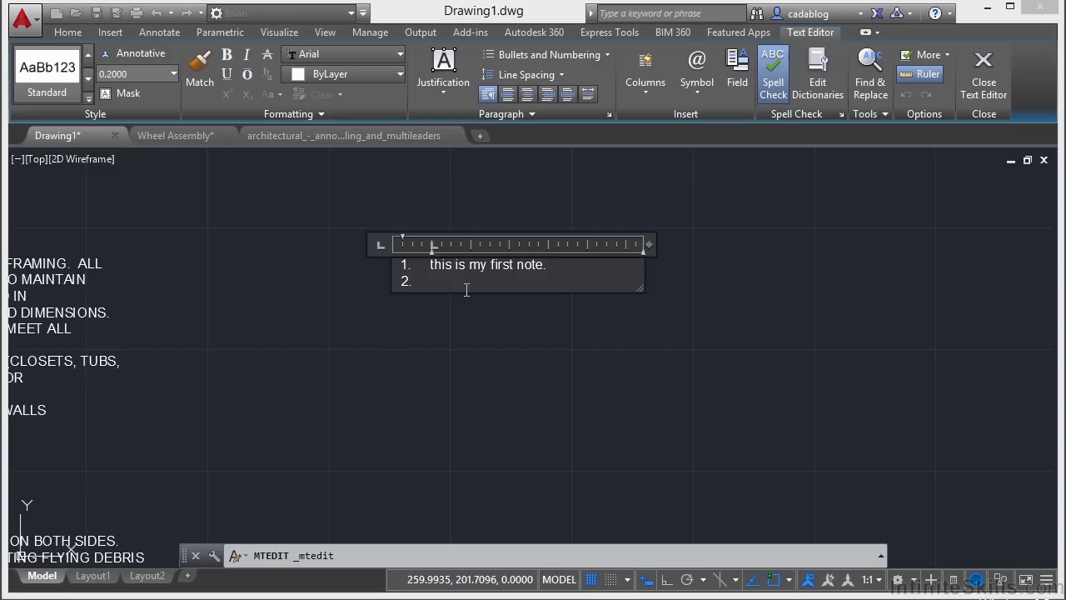
pyautogui.write('This is my')
pyautogui.write(' second note.')
pyautogui.press('Return')
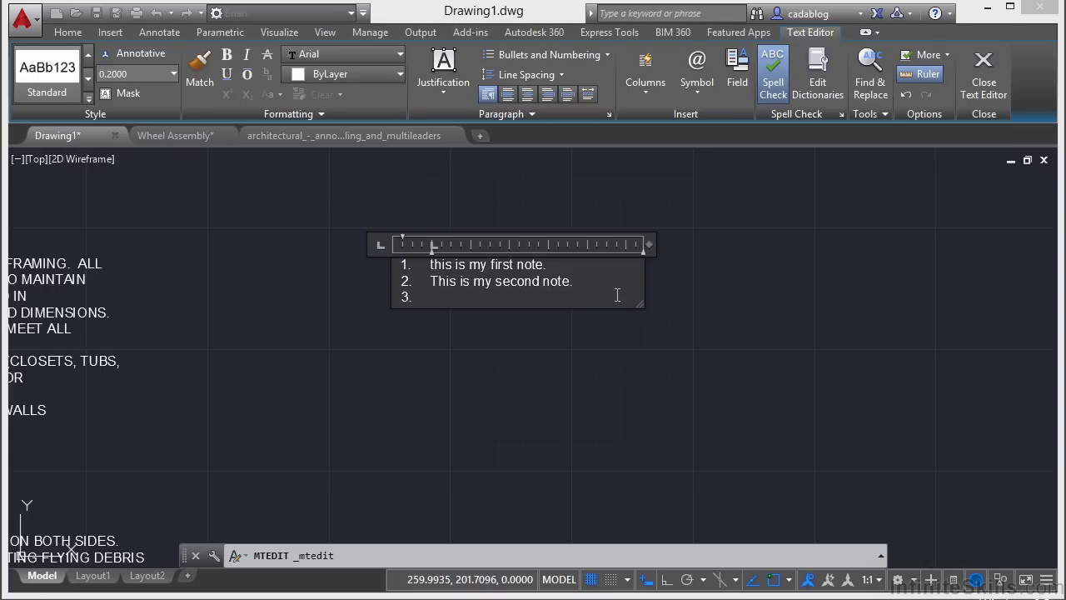
# - Format the word 'note.' at the end of item 2 as subscript
pyautogui.doubleClick(551, 288)
pyautogui.click(232, 96)
pyautogui.click(249, 95)
pyautogui.click(499, 304)
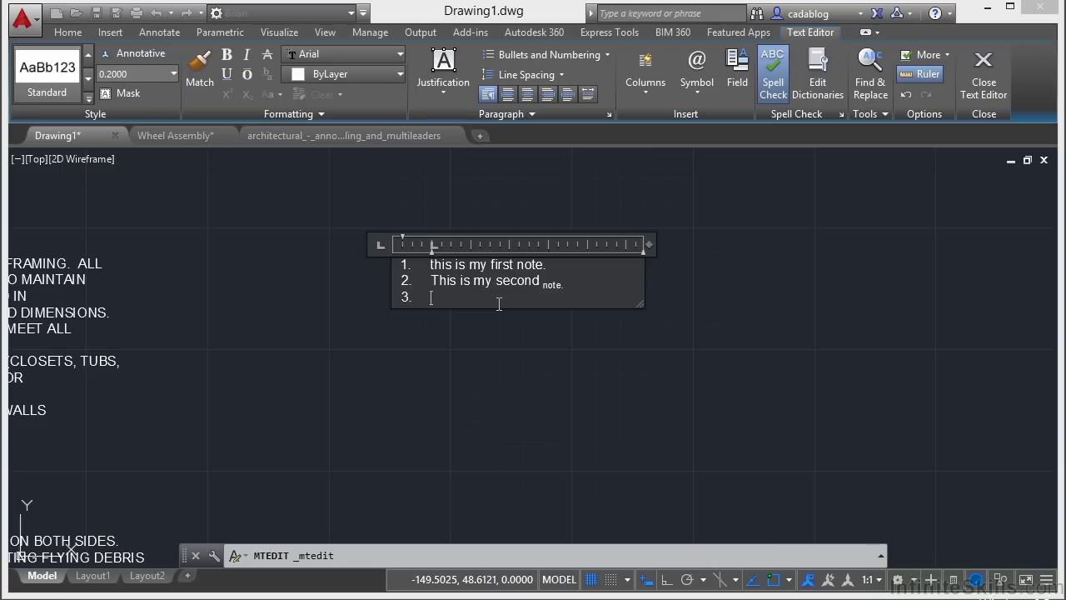
# - Type 1/20 in item 3, try a diagonal stack, then unstack it and select it
pyautogui.write('1/')
pyautogui.write('20')
pyautogui.scroll(2, 498, 304)
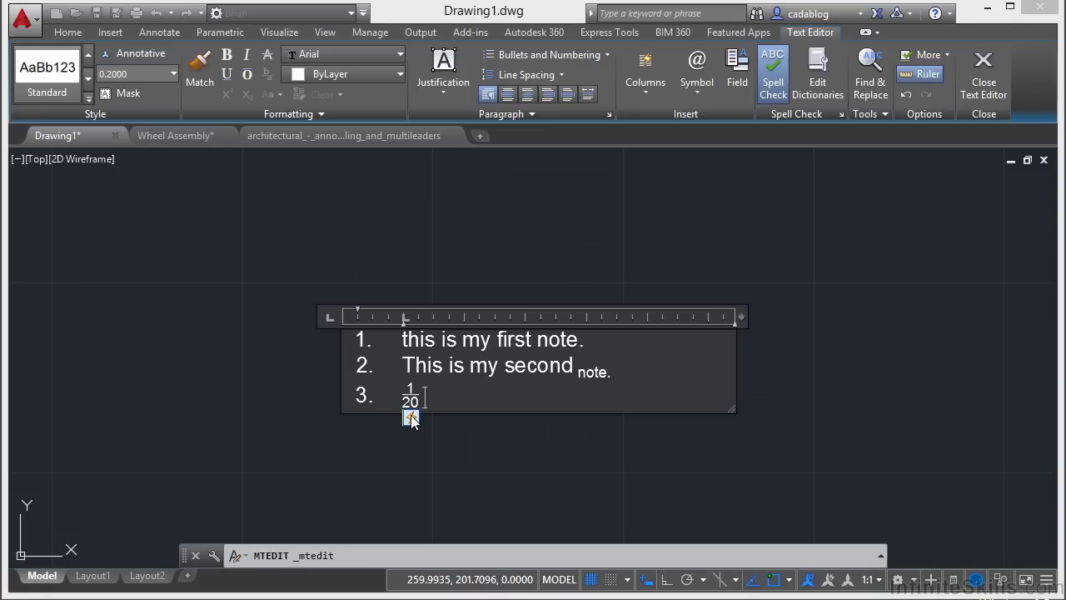
pyautogui.click(411, 418)
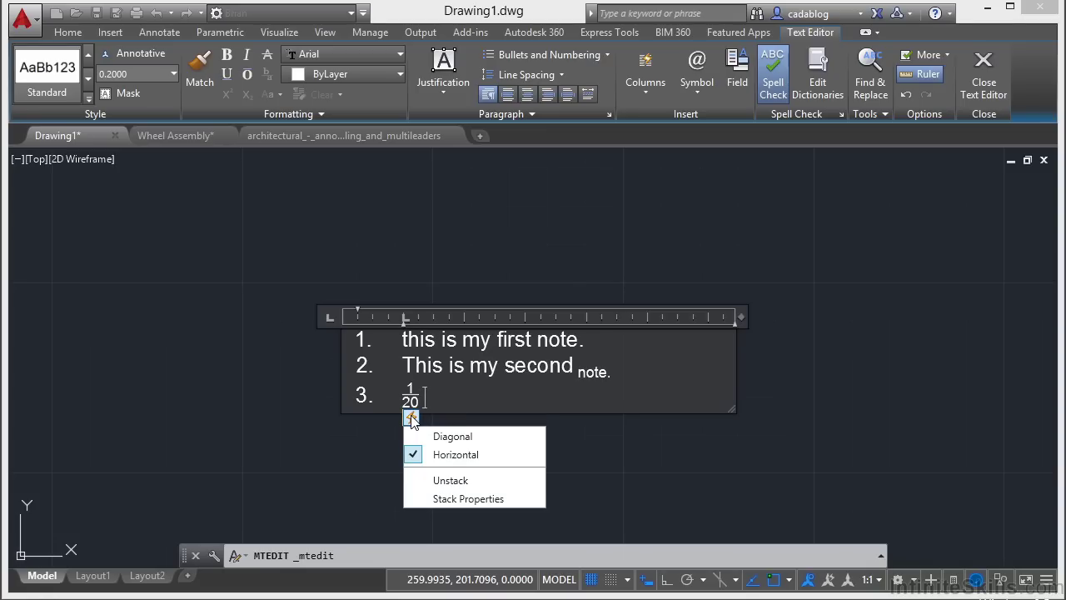
pyautogui.click(443, 436)
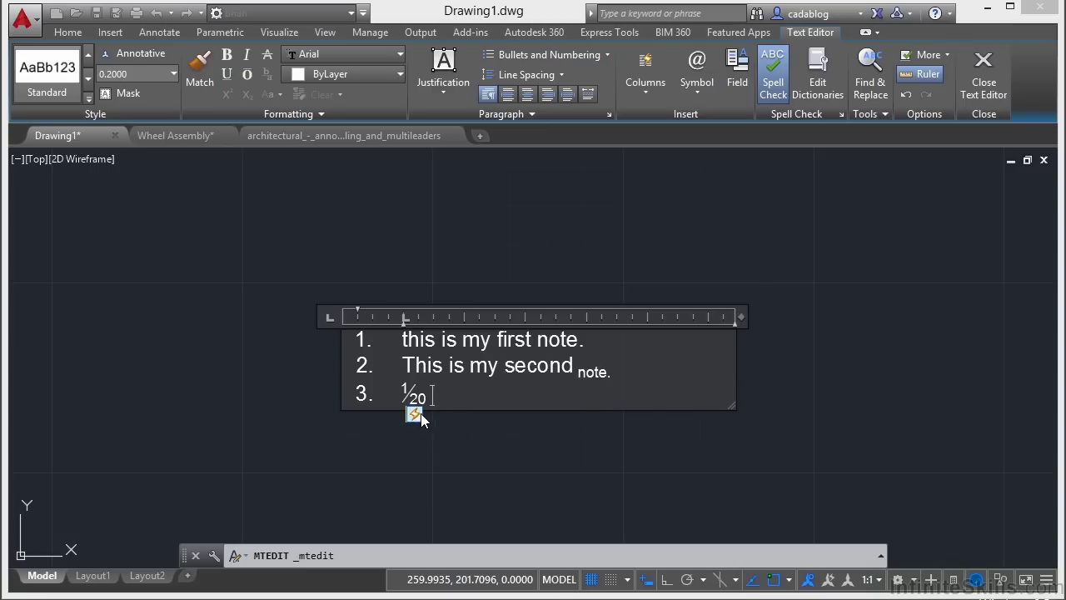
pyautogui.click(421, 415)
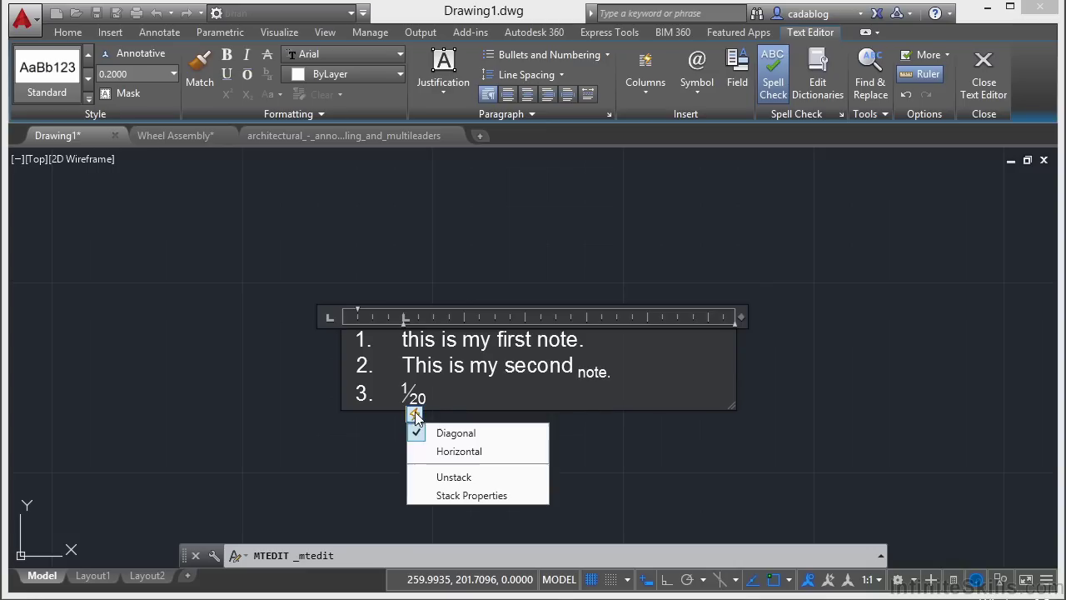
pyautogui.click(452, 480)
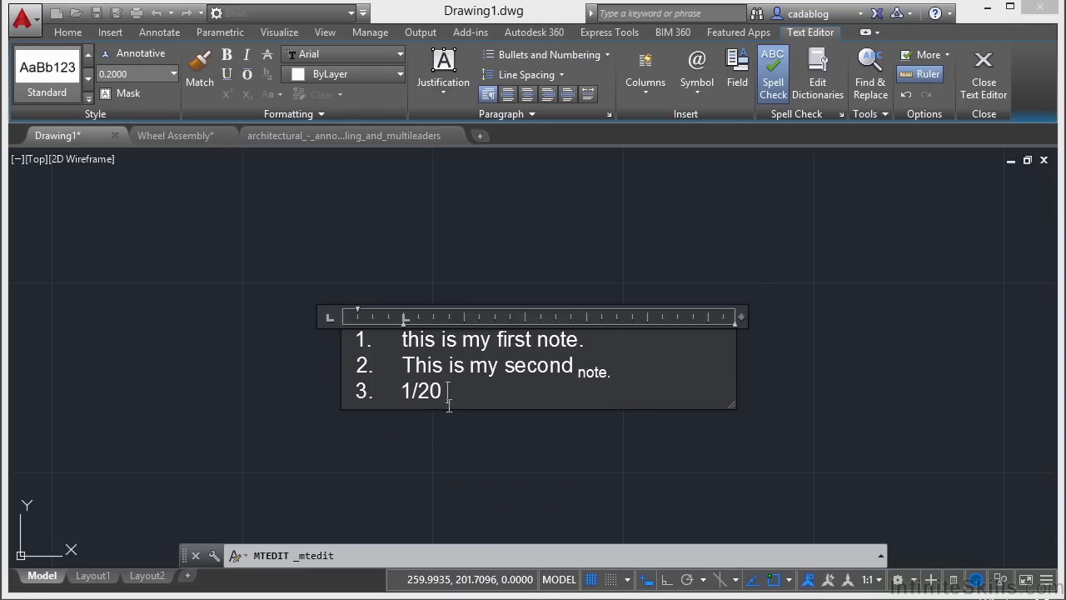
pyautogui.moveTo(447, 392); pyautogui.dragTo(404, 395)
# - Stack the selected 1/20 as a diagonal fraction and begin item 4
pyautogui.rightClick(424, 392)
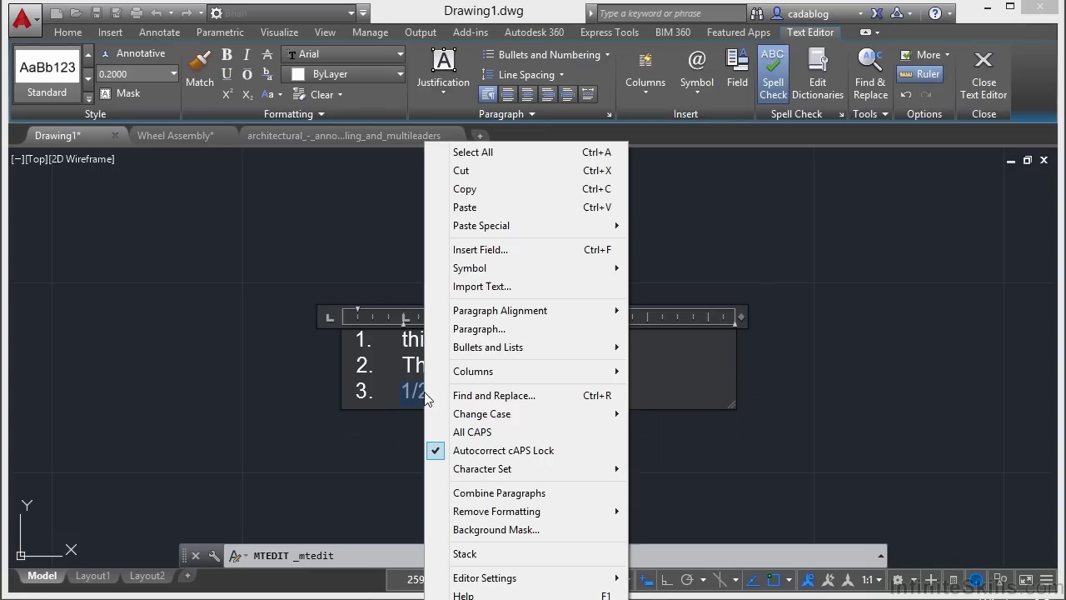
pyautogui.click(467, 553)
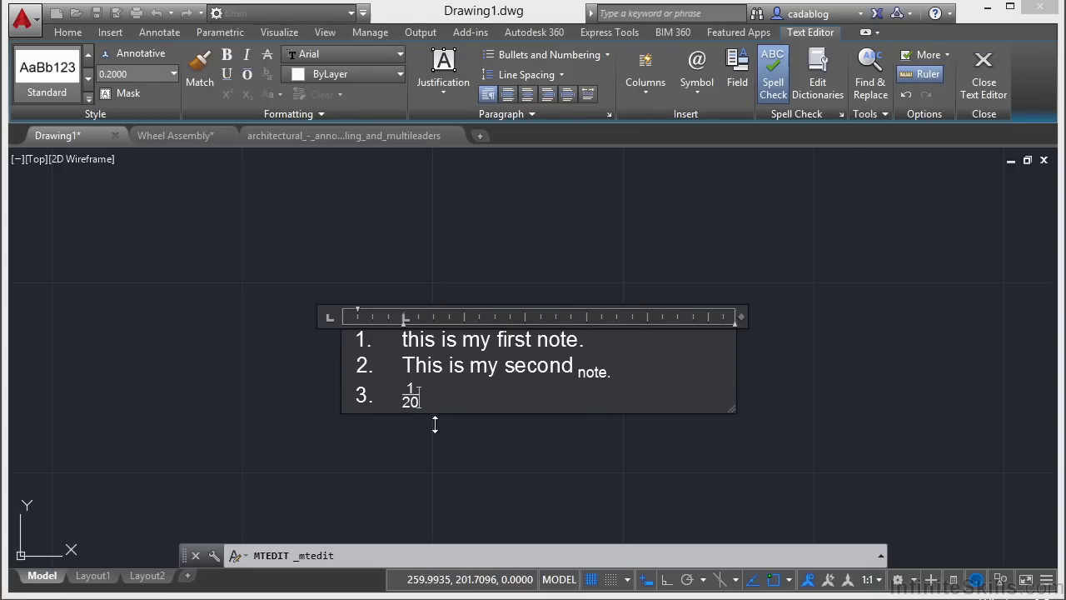
pyautogui.click(412, 402)
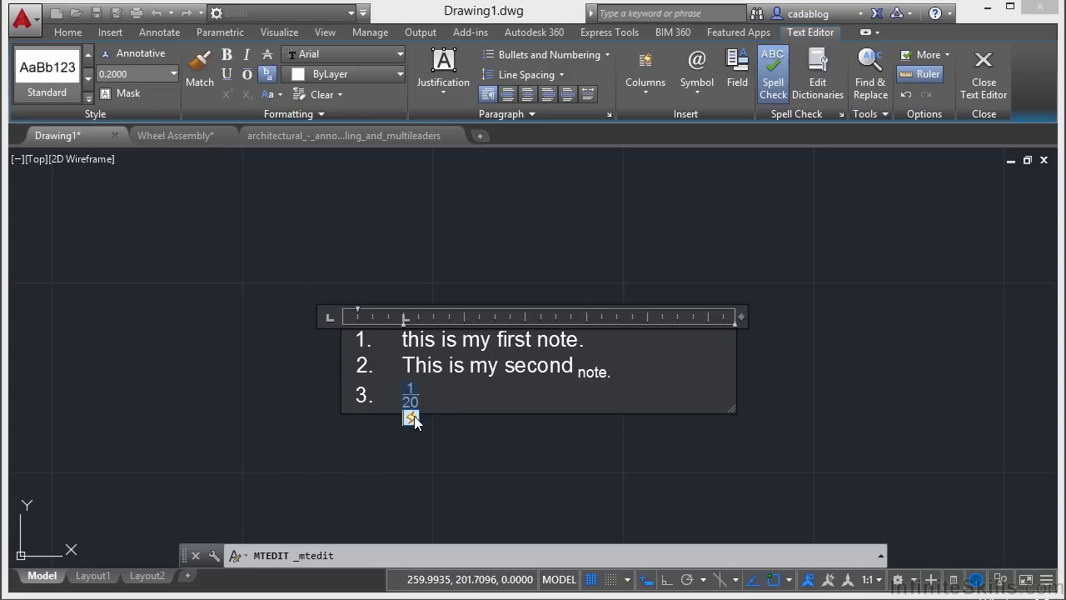
pyautogui.click(413, 418)
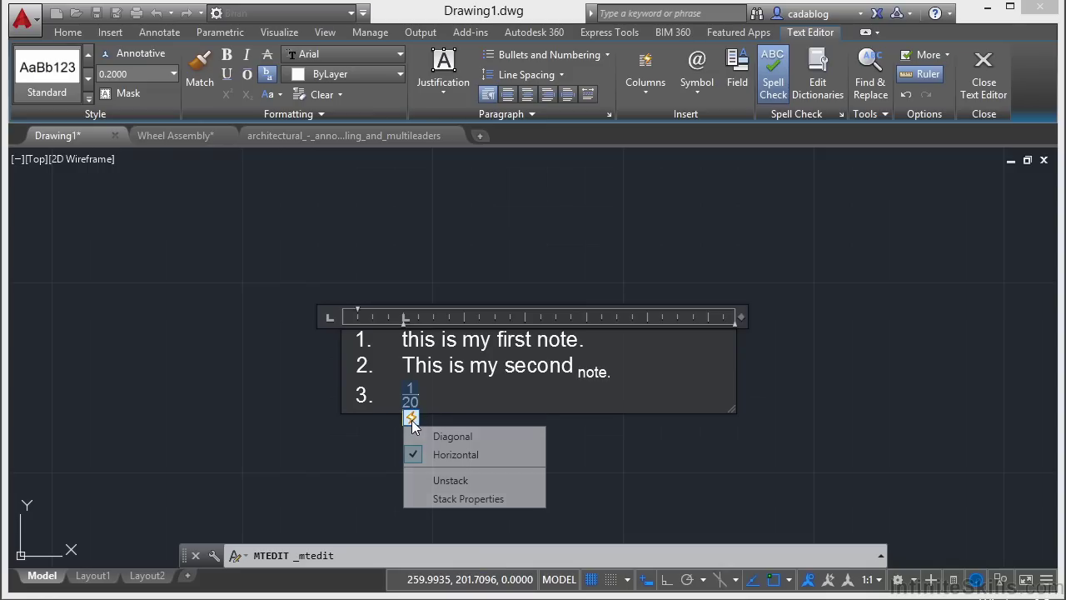
pyautogui.click(423, 433)
pyautogui.click(498, 402)
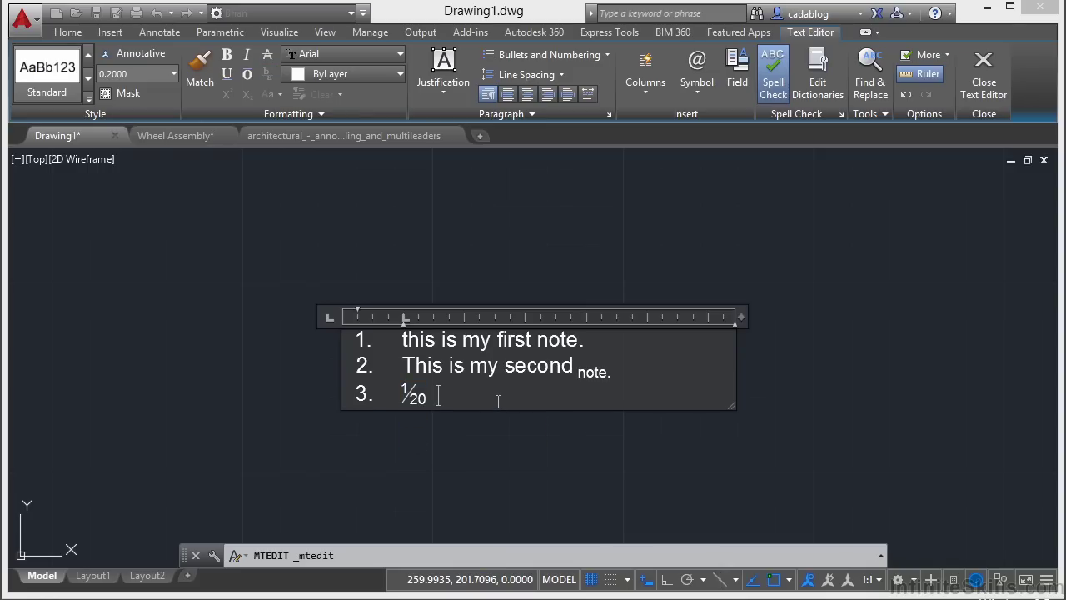
pyautogui.press('Return')
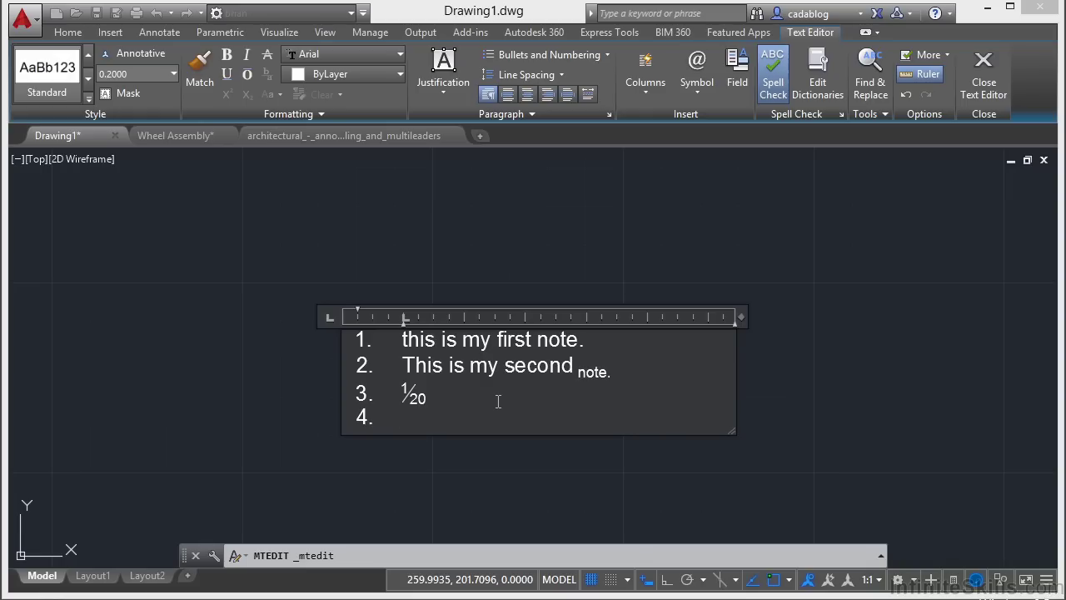
# - End the list and type the paragraph 'If I have a lot of text… Autodesk helps.'
pyautogui.press('Return')
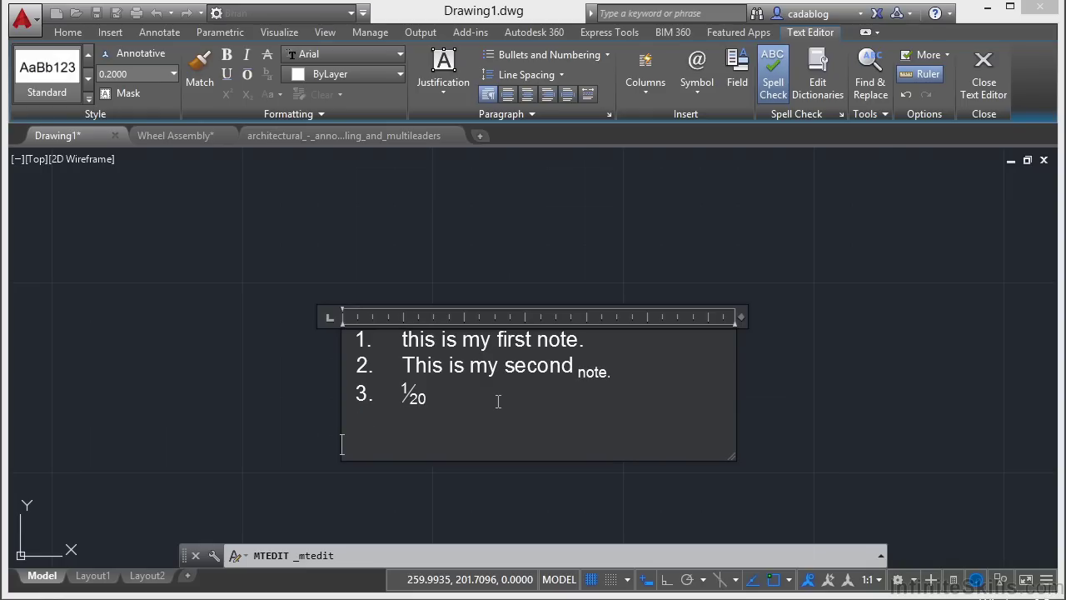
pyautogui.press('Return')
pyautogui.write('If')
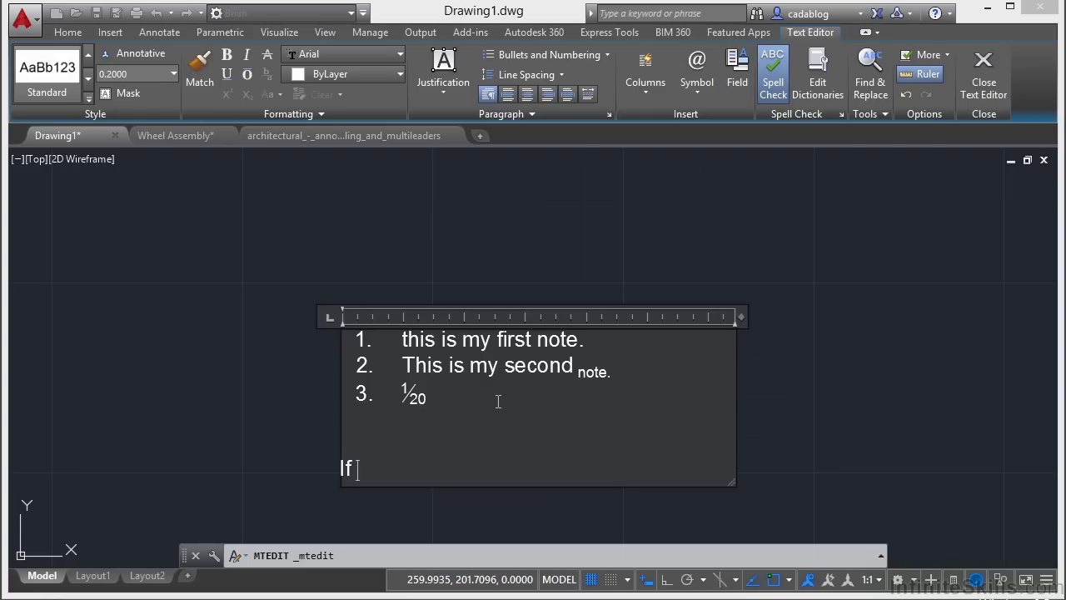
pyautogui.write(' I have a lot of tex')
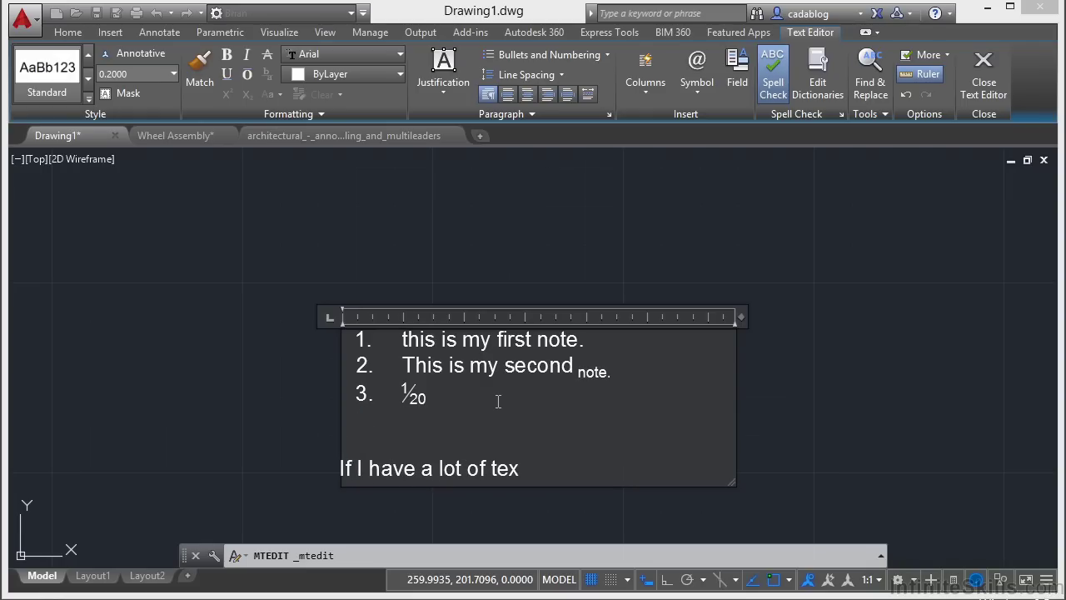
pyautogui.write('t that I have to')
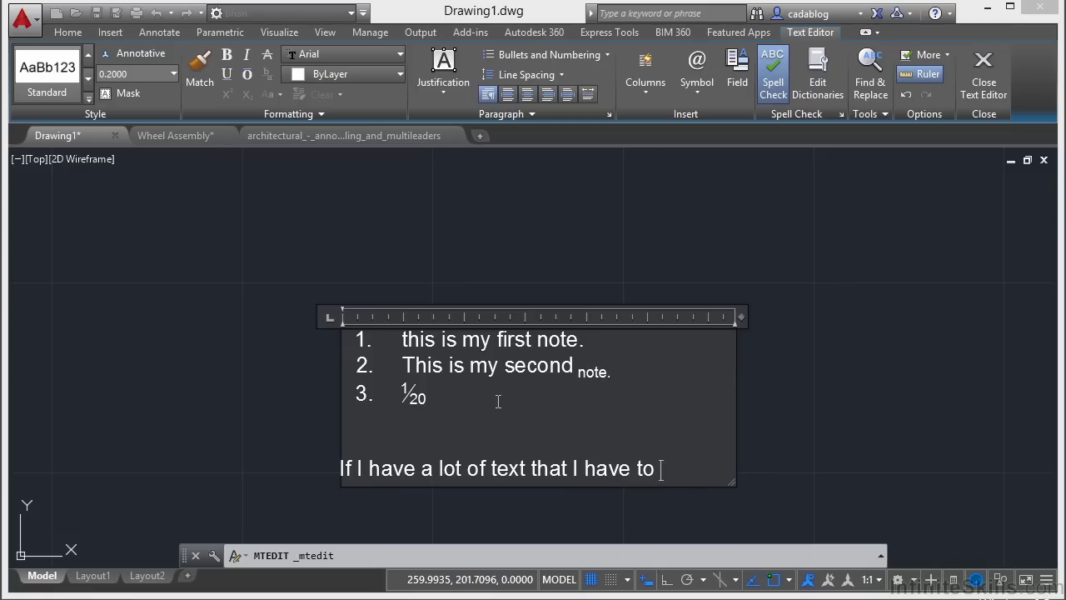
pyautogui.write(' type.')
pyautogui.press('Return')
pyautogui.write('An')
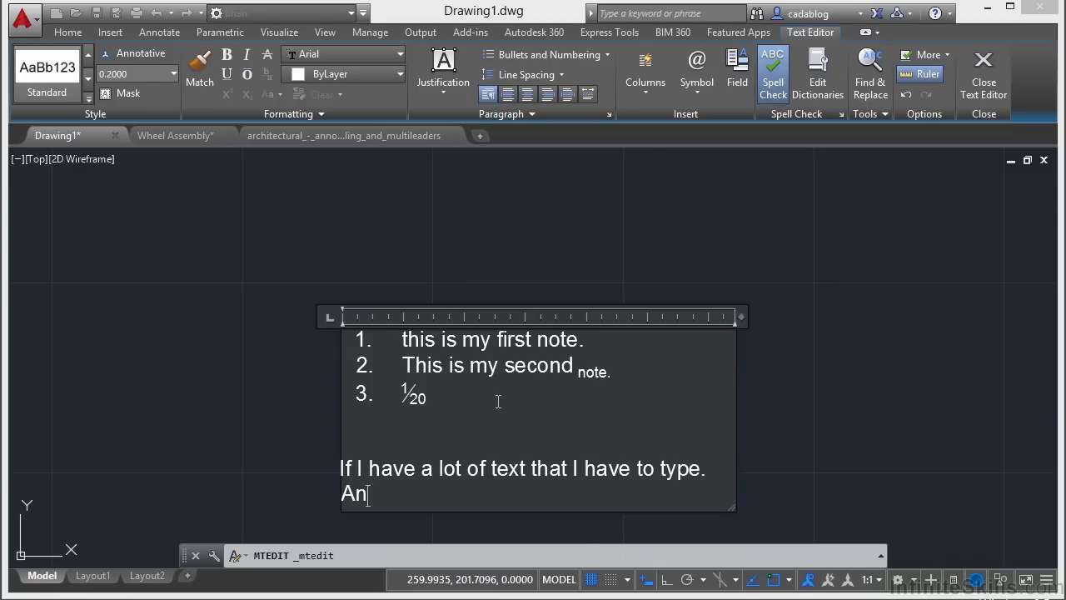
pyautogui.write('d I need a par')
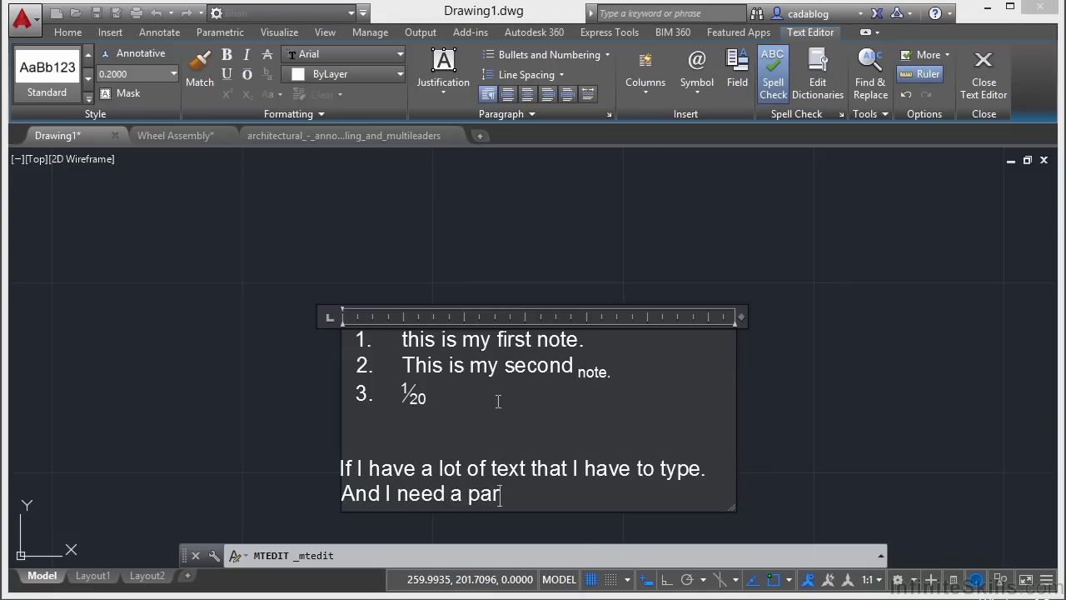
pyautogui.write('agraph. Aut')
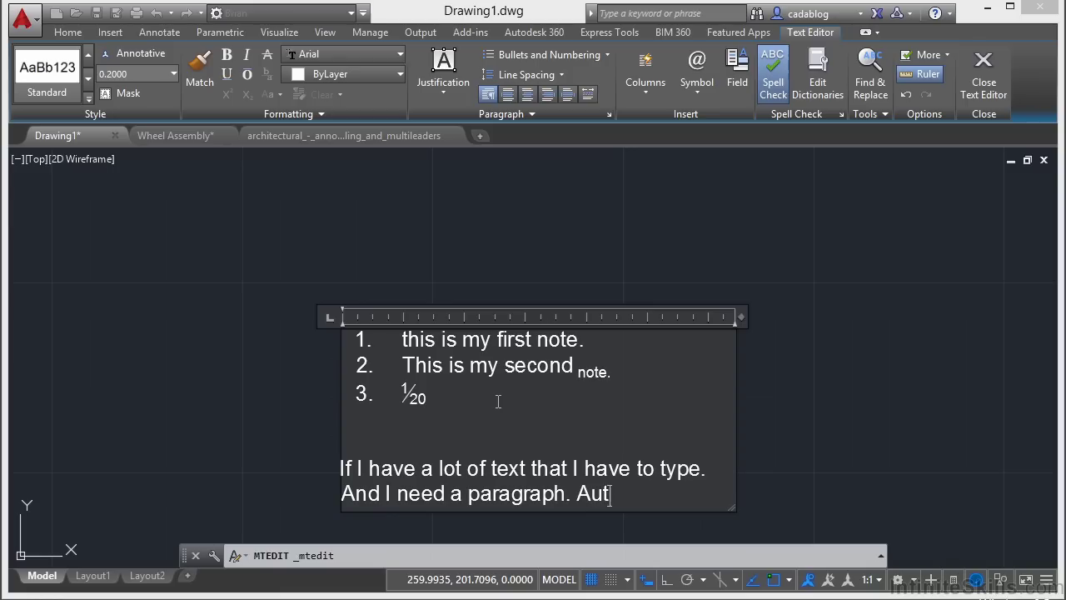
pyautogui.write('odesk helps.')
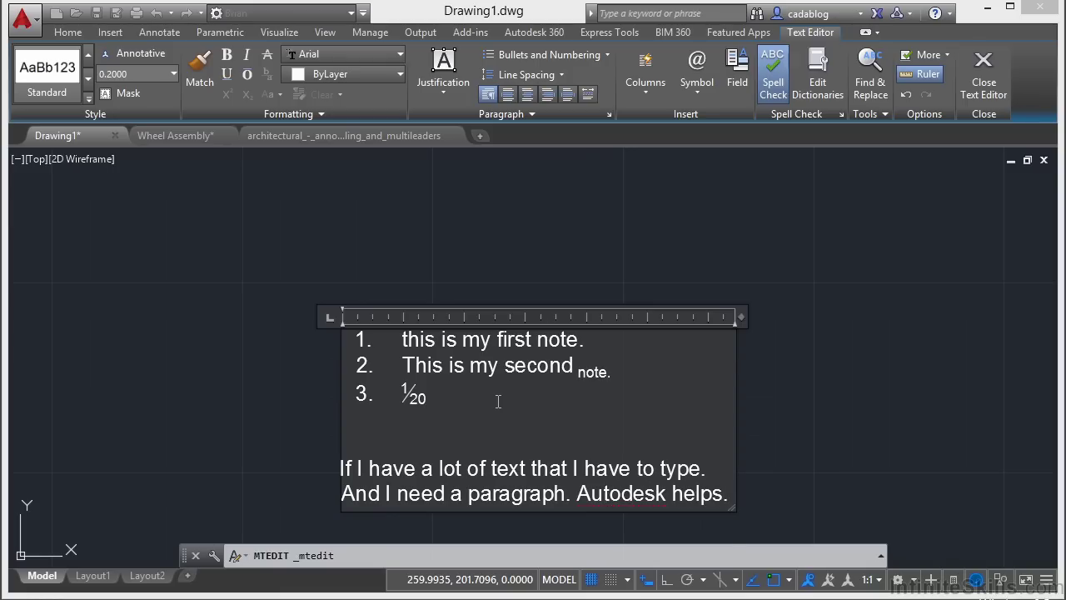
pyautogui.press('Return')
pyautogui.click(351, 470)
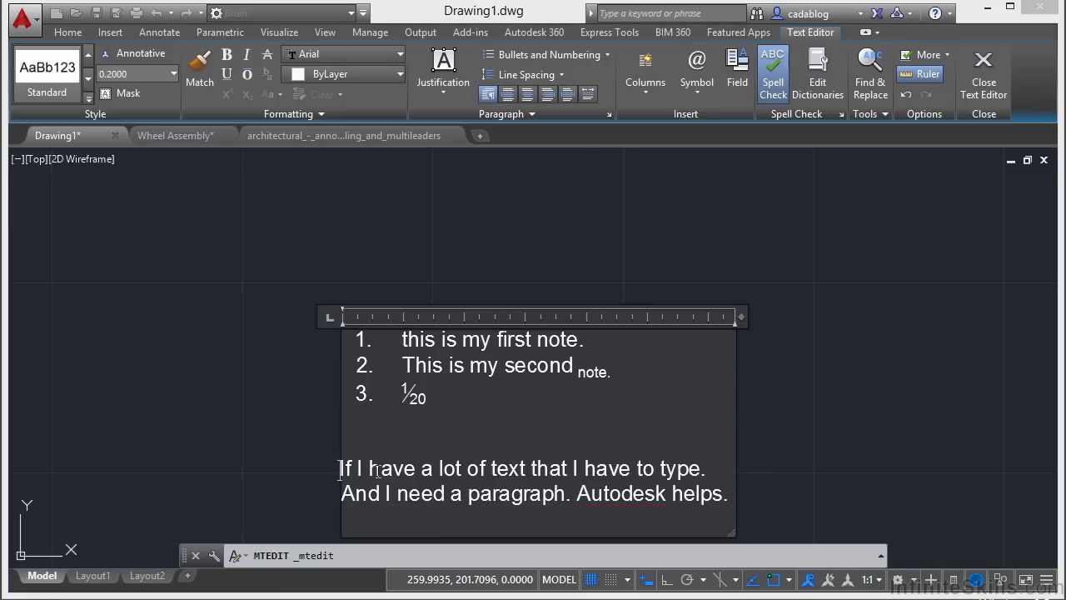
# - Tab the first line and drag the ruler indent marker to align the paragraph with list text
pyautogui.press('Tab')
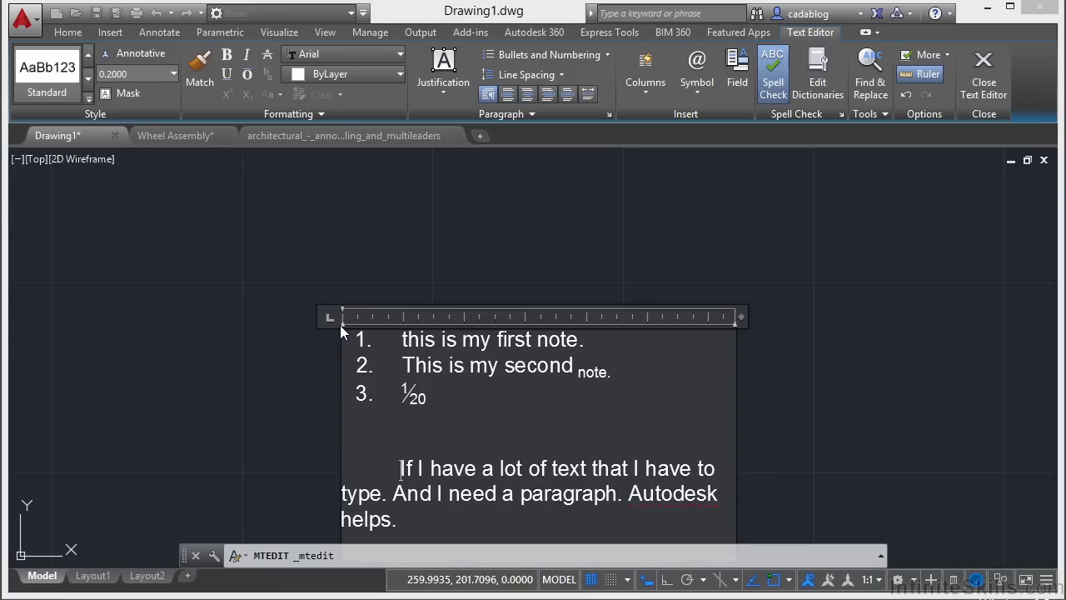
pyautogui.moveTo(342, 321)
pyautogui.moveTo(342, 325); pyautogui.dragTo(365, 321)
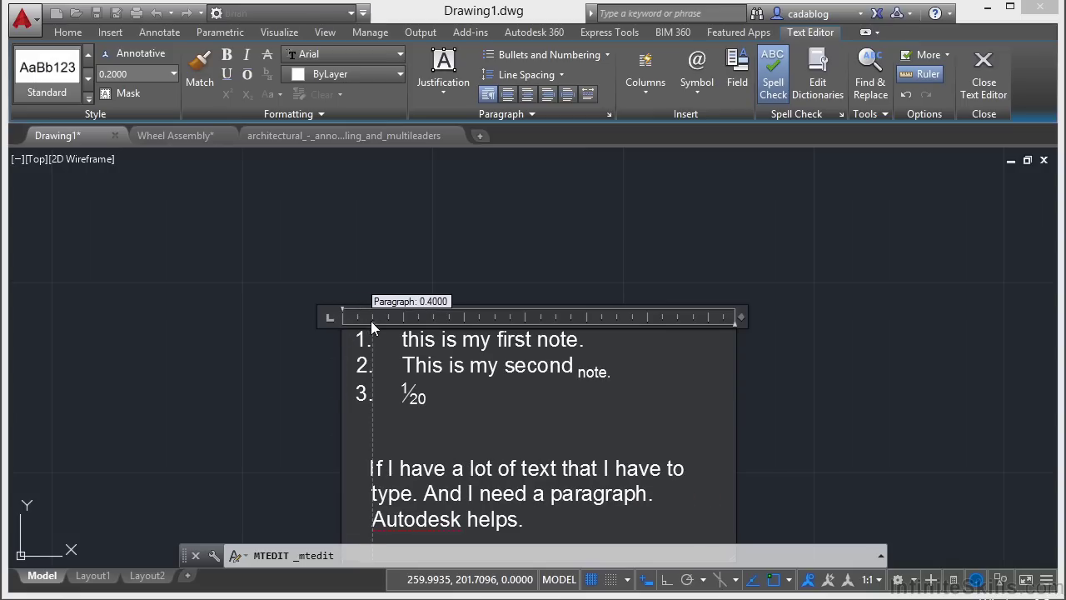
pyautogui.moveTo(370, 321); pyautogui.dragTo(380, 323)
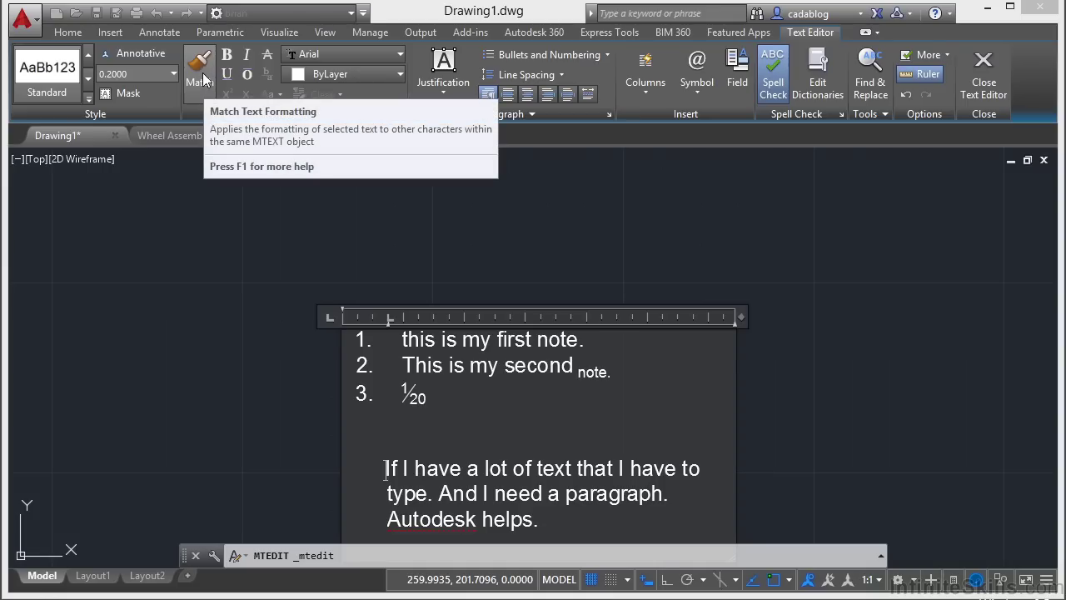
# - Make 'my second note.' in item 2 bold, underlined and dark red
pyautogui.click(581, 368)
pyautogui.moveTo(581, 368); pyautogui.dragTo(453, 366)
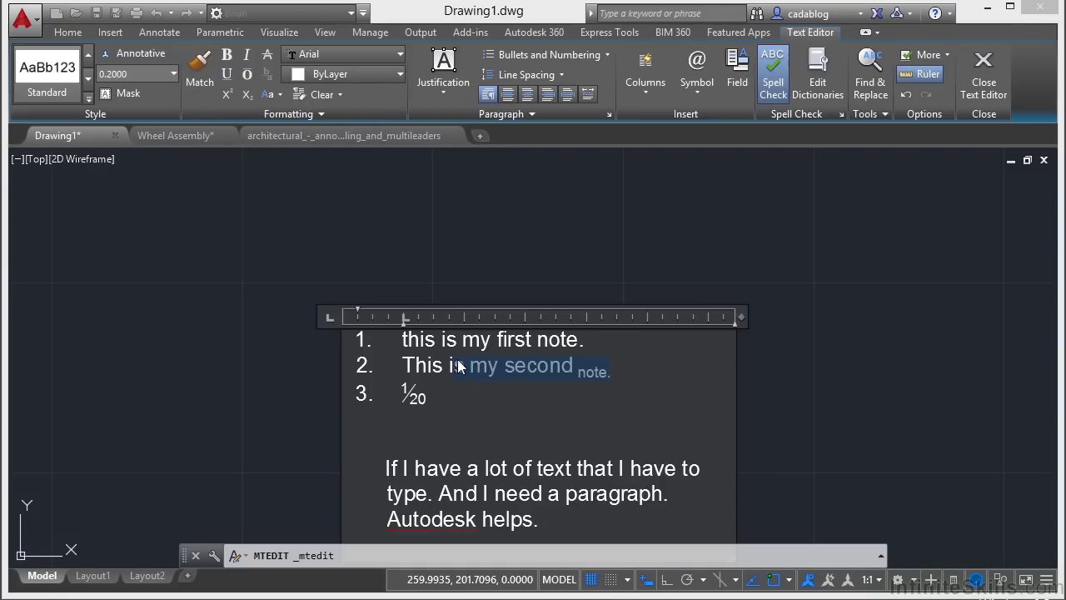
pyautogui.click(226, 55)
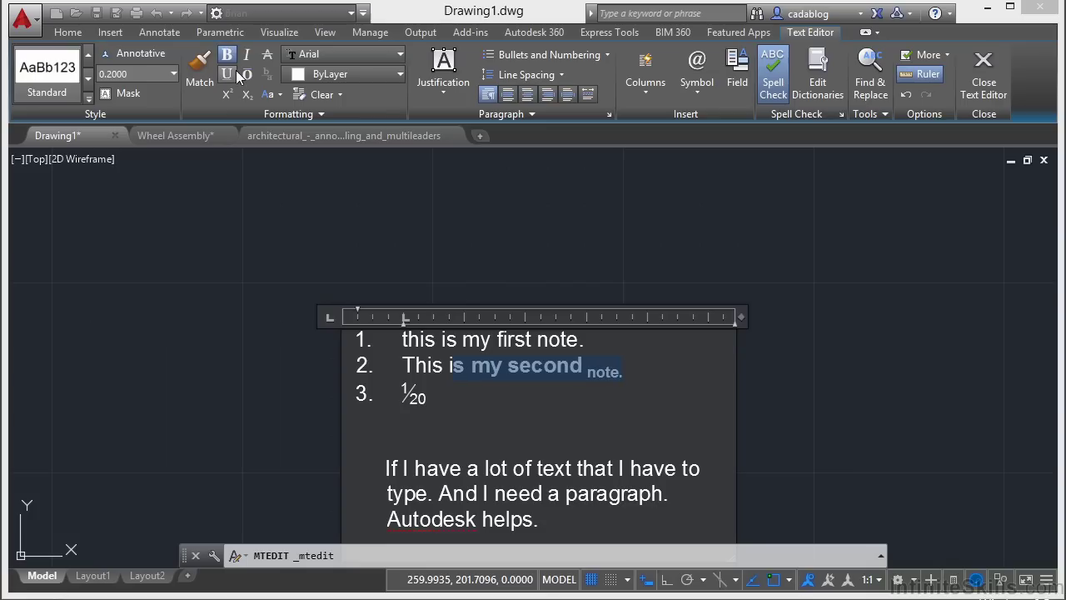
pyautogui.click(227, 73)
pyautogui.click(364, 75)
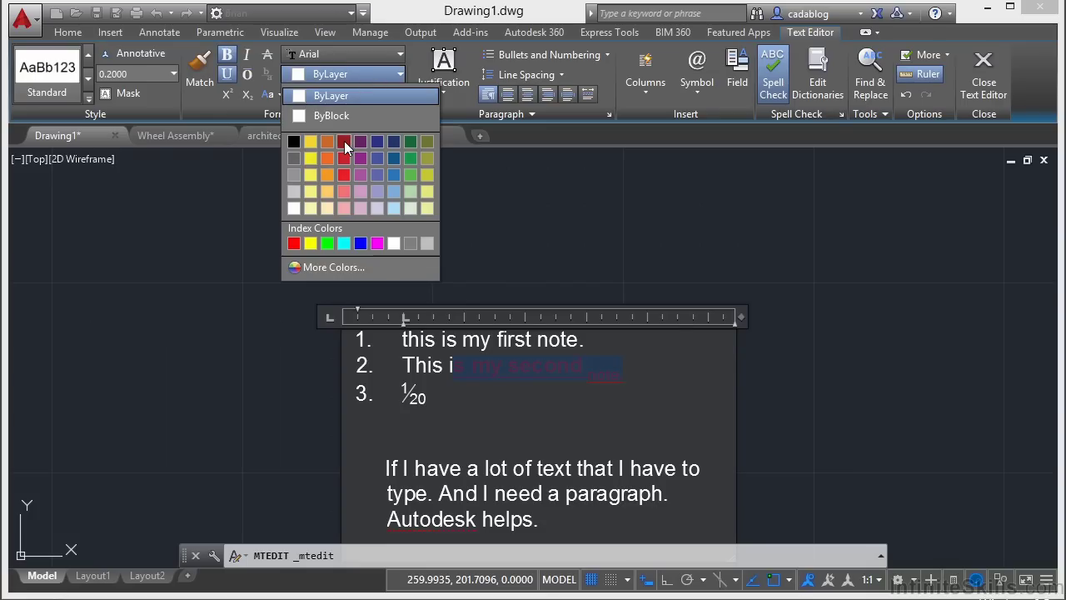
pyautogui.click(344, 141)
pyautogui.click(491, 396)
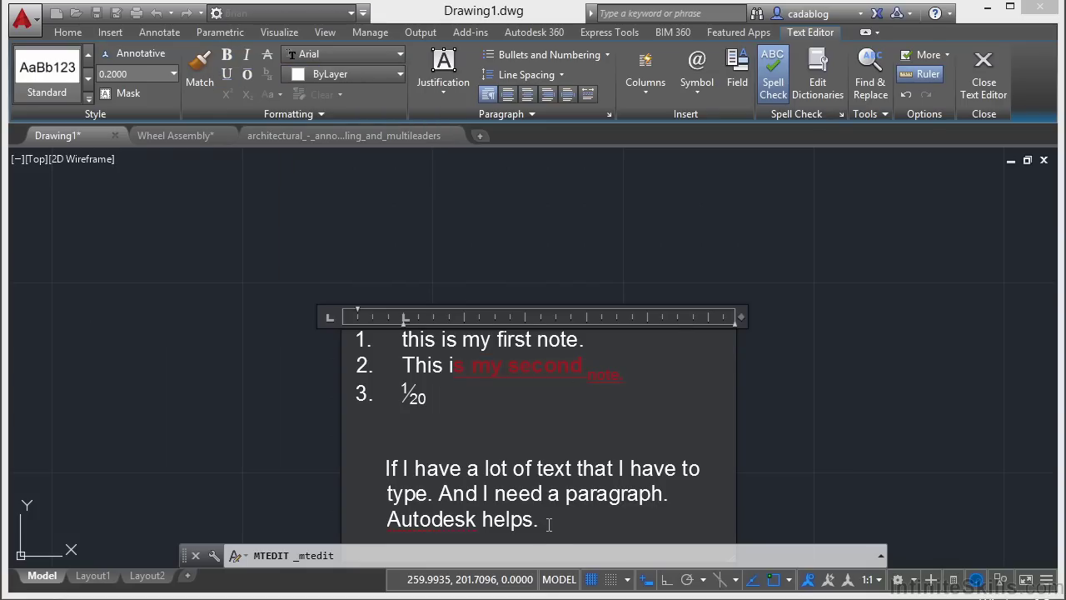
# - Match the 'Autodesk helps.' formatting onto 'second' to make it plain, then close the editor
pyautogui.moveTo(541, 521); pyautogui.dragTo(384, 521)
pyautogui.click(199, 71)
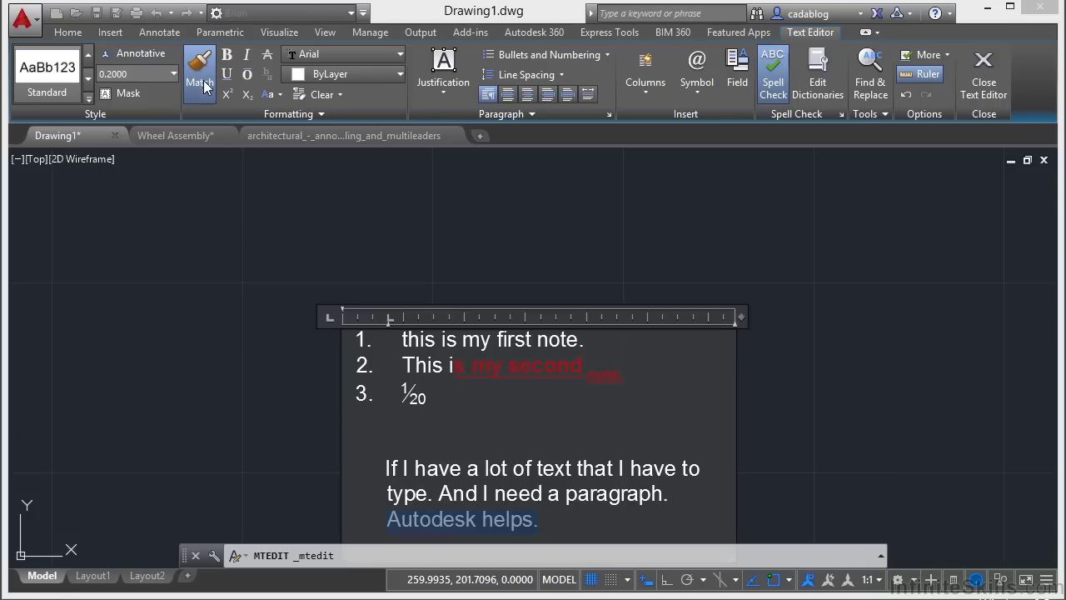
pyautogui.moveTo(507, 366); pyautogui.dragTo(576, 366)
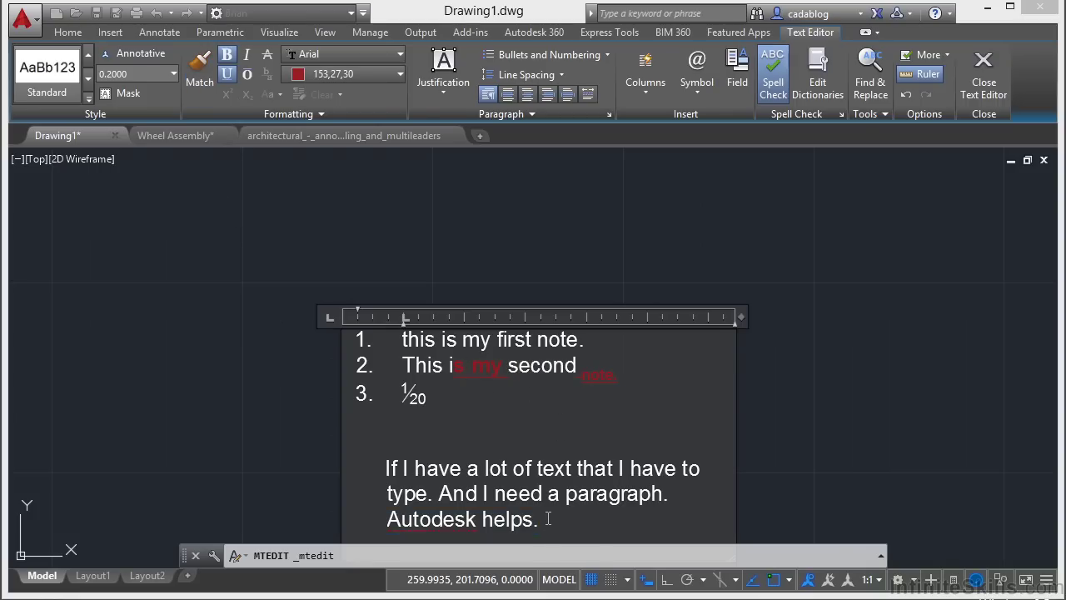
pyautogui.click(439, 468)
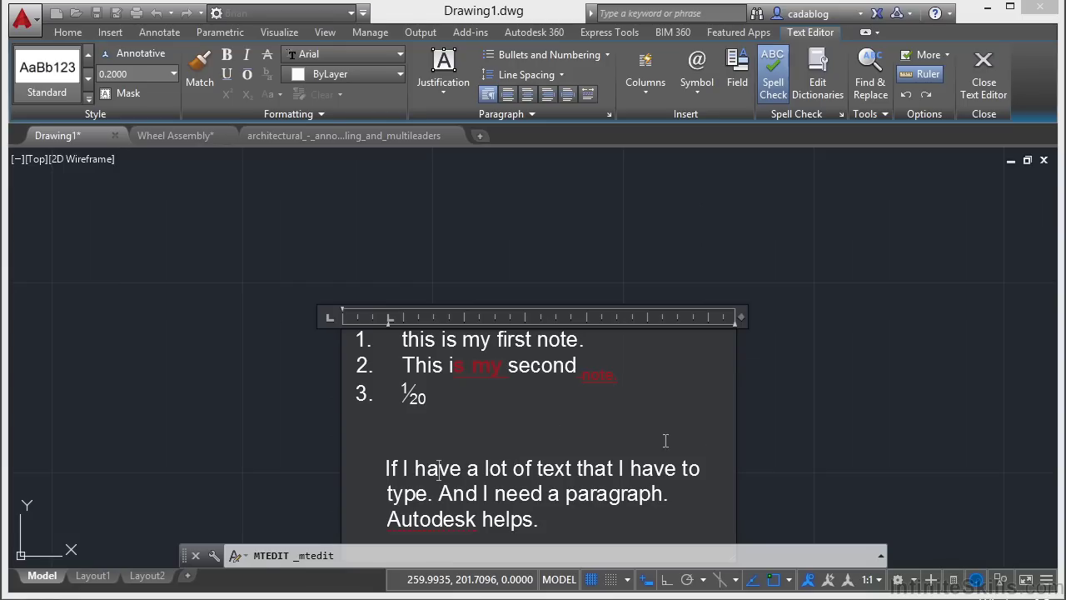
pyautogui.click(771, 424)
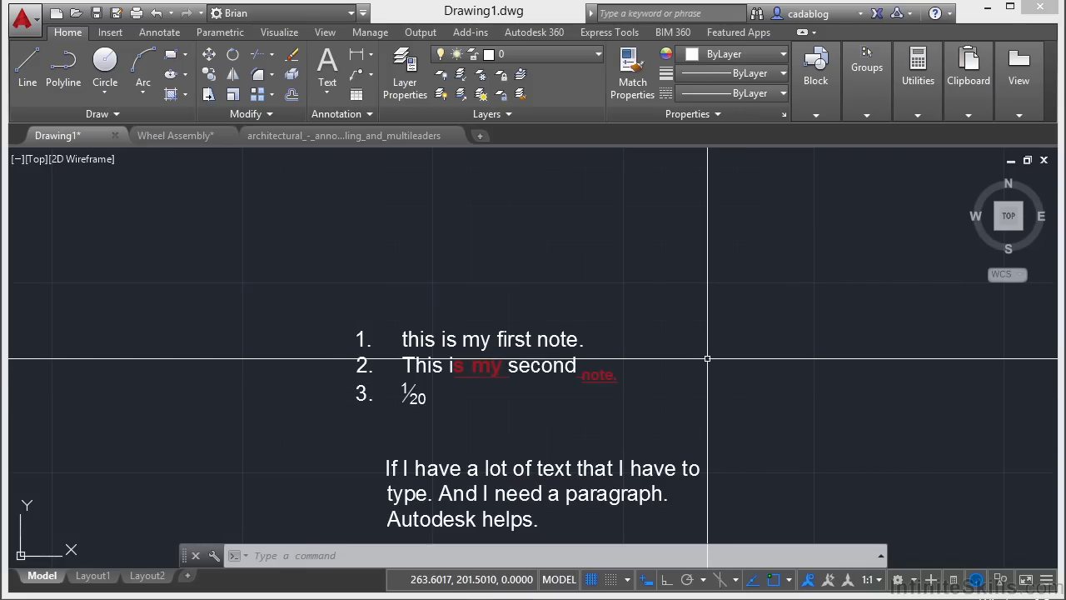
pyautogui.write('textalign')
pyautogui.press('Return')
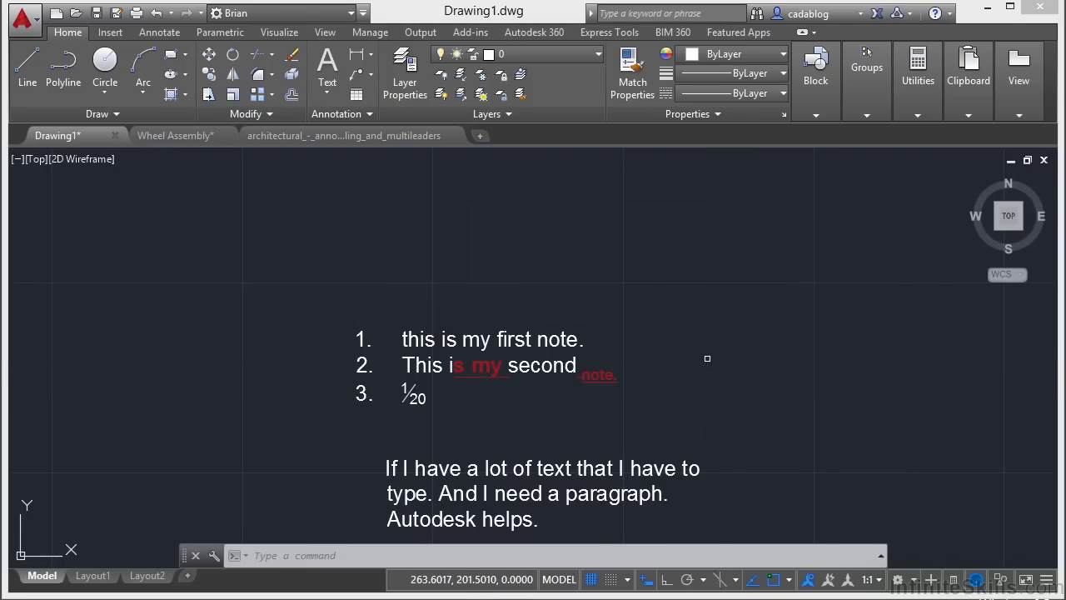
pyautogui.click(525, 360)
pyautogui.scroll(-5, 544, 295)
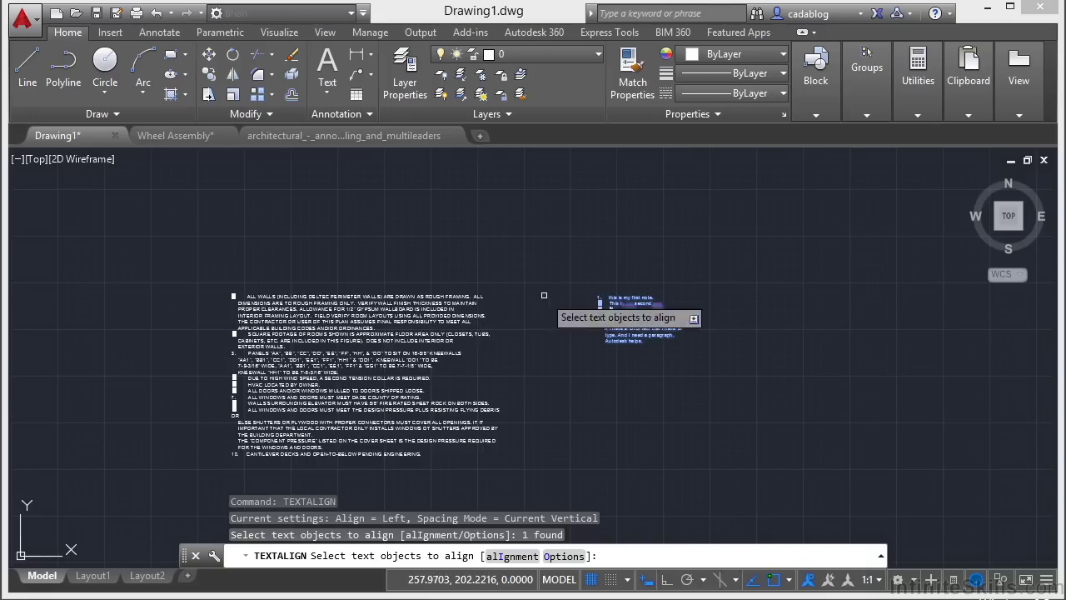
pyautogui.click(342, 305)
pyautogui.press('Return')
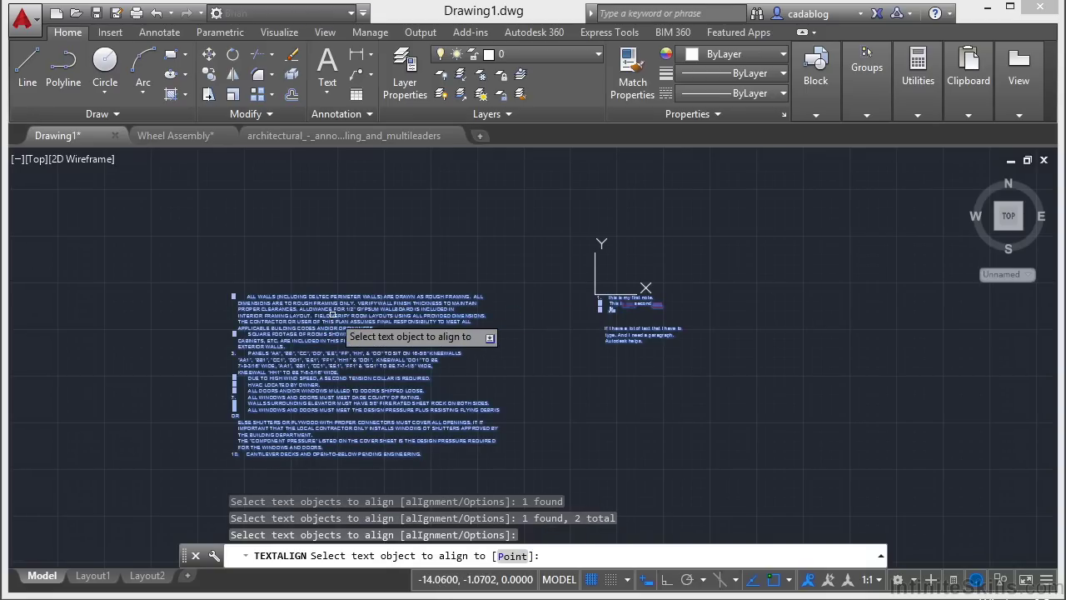
pyautogui.click(333, 316)
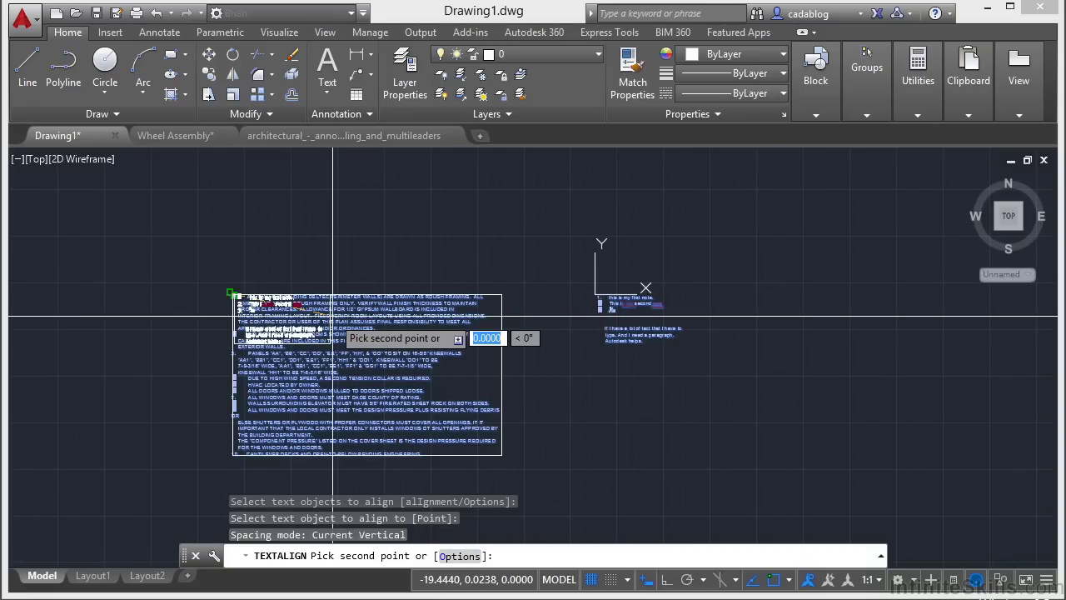
pyautogui.press('F3')
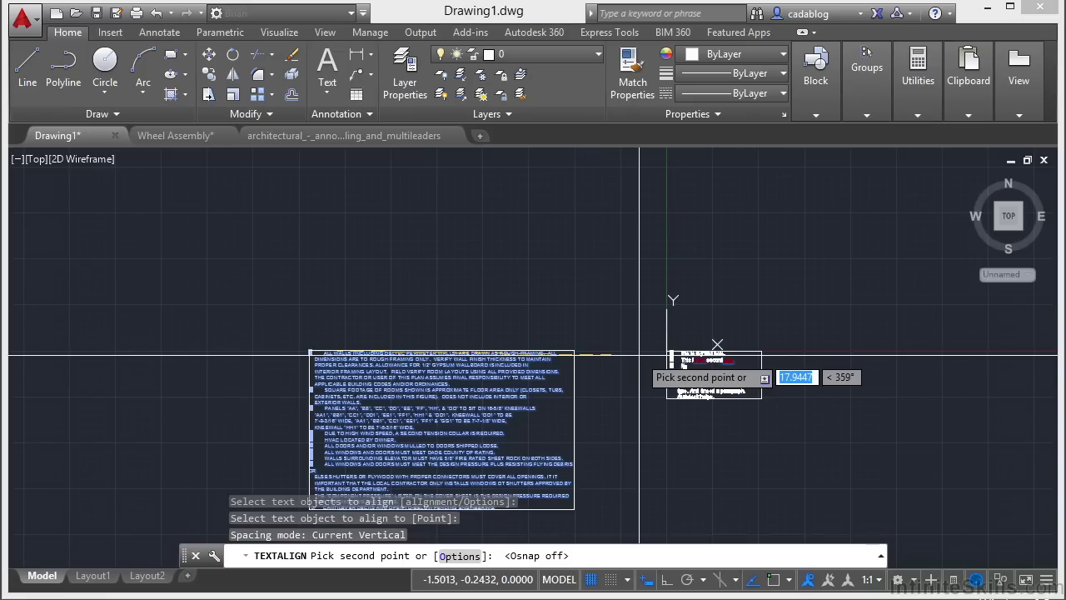
pyautogui.click(639, 356)
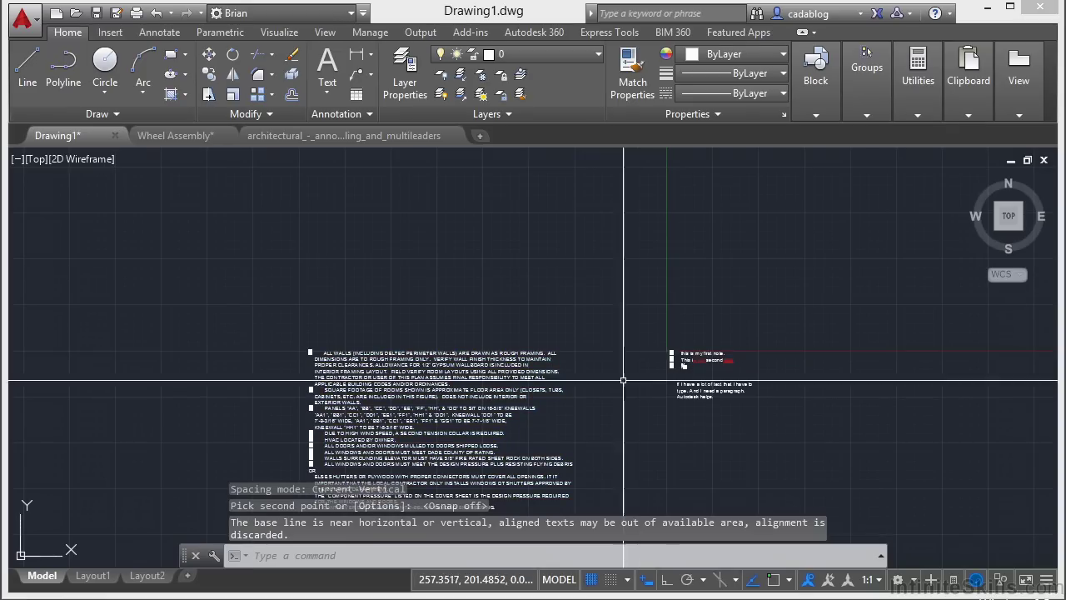